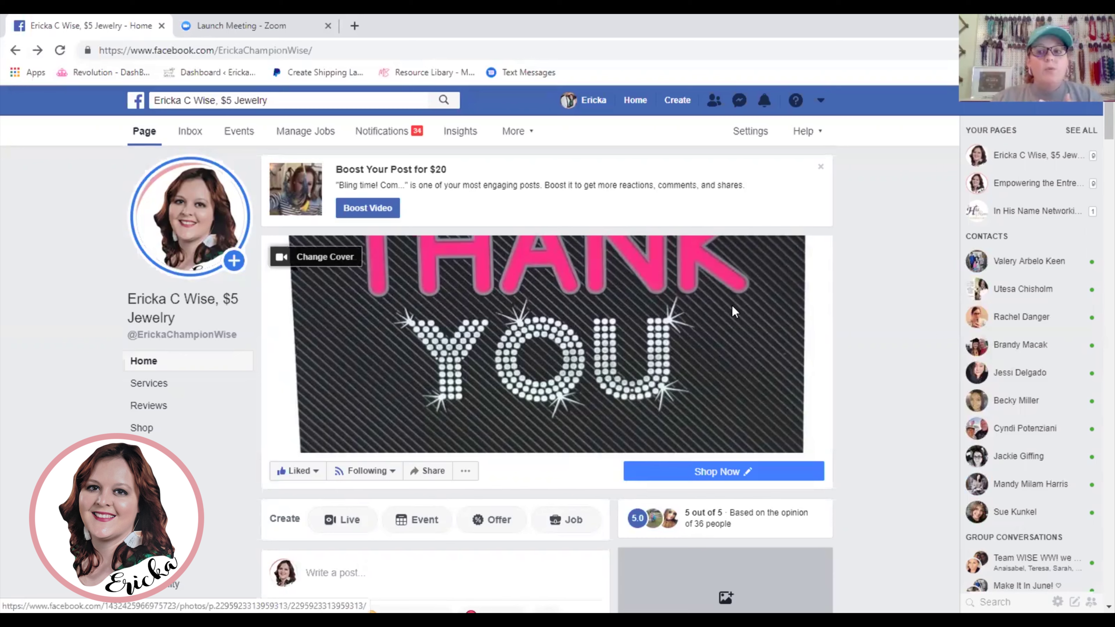
Step: Dismiss the 'Boost Your Post for $20' suggestion on the jewelry business Page
{"action": "left_click", "coordinate": [821, 167]}
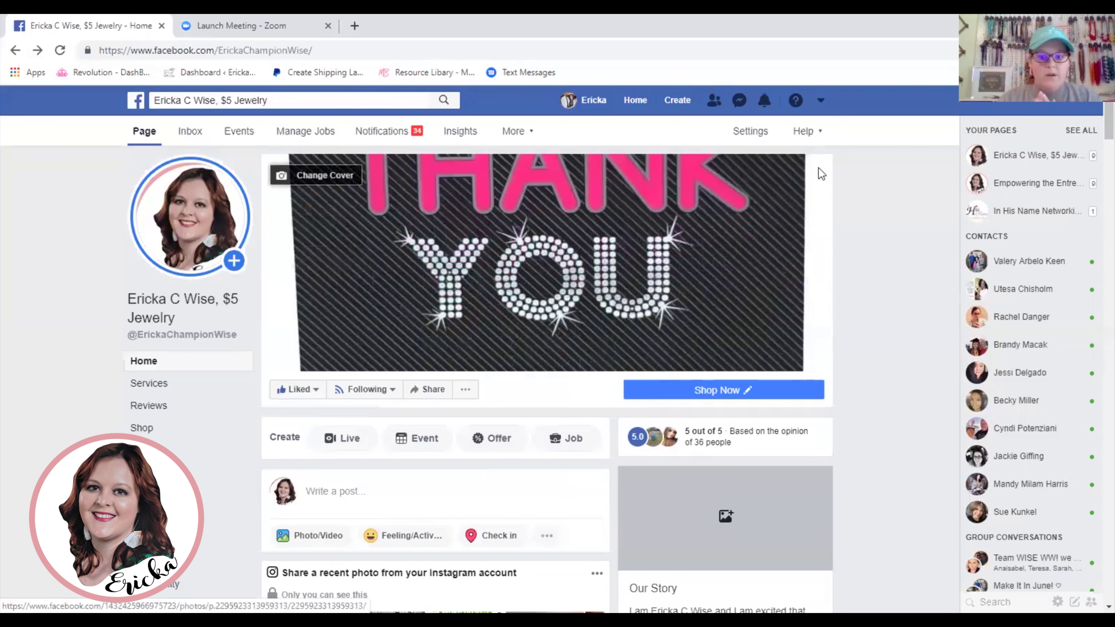
Step: Write a Page story reading 'Happy Friday! What are you up too today? Anything fun?' on the pink heart background
{"action": "left_click", "coordinate": [235, 262]}
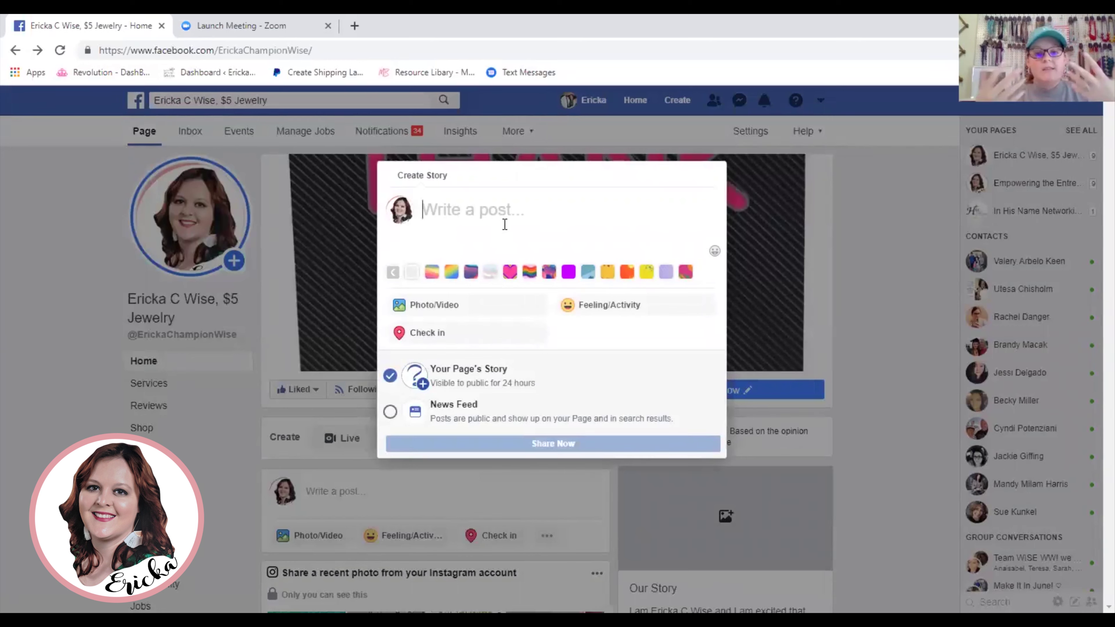
{"action": "type", "text": "Happy Friday"}
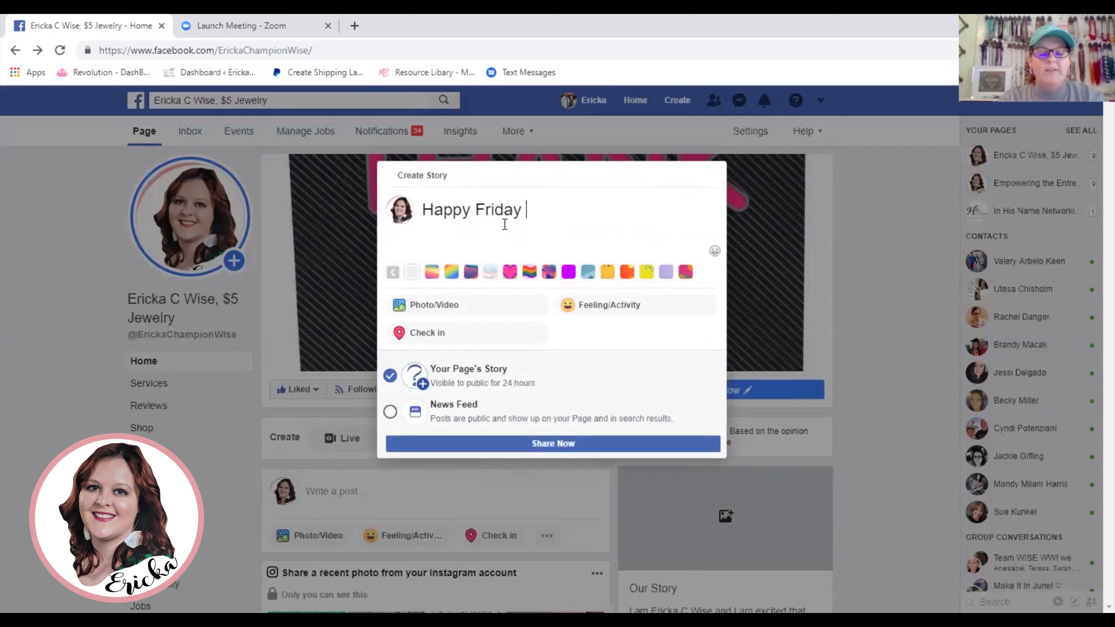
{"action": "key", "text": "BackSpace"}
{"action": "type", "text": "!"}
{"action": "key", "text": "Return"}
{"action": "type", "text": "What are you up t"}
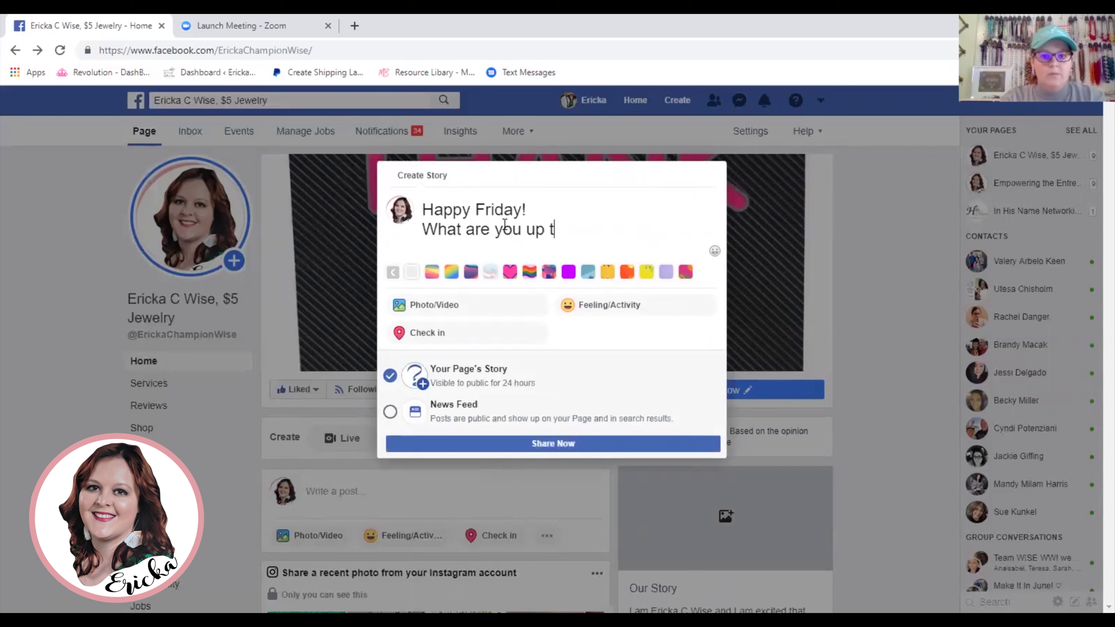
{"action": "type", "text": "oo today? Anything fun?"}
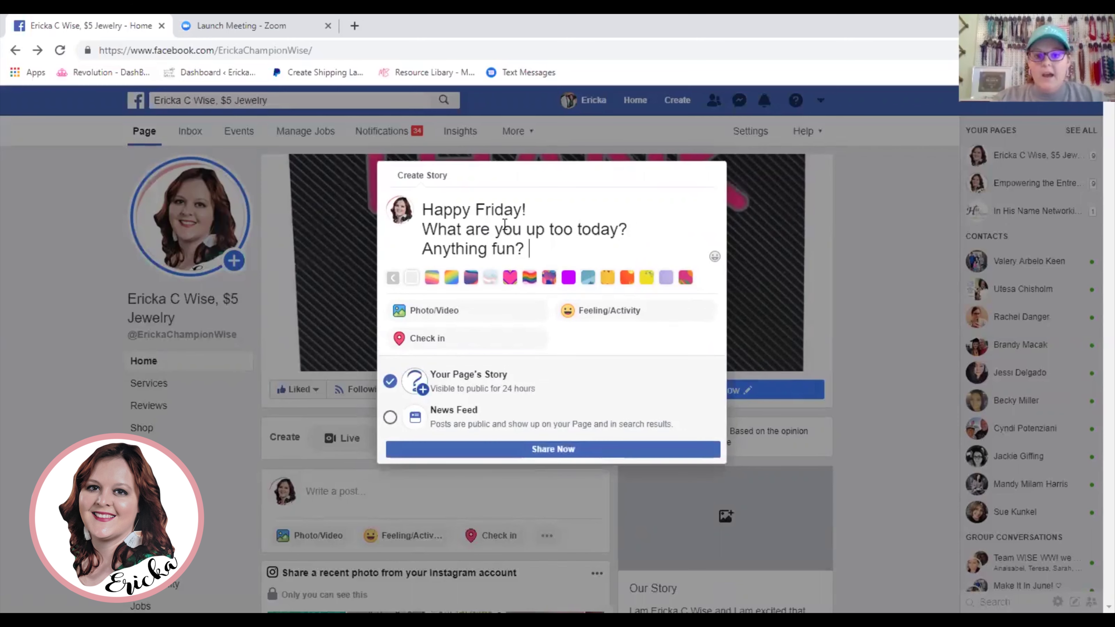
{"action": "left_click", "coordinate": [509, 278]}
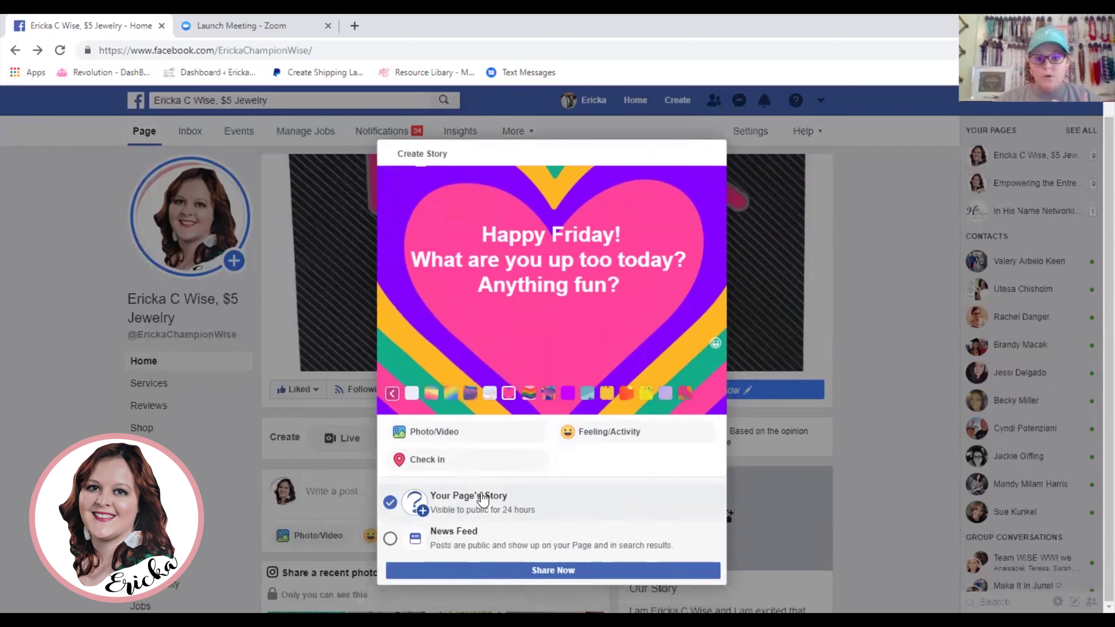
Step: Share the Happy Friday heart story to the Page, then begin another Page story
{"action": "left_click", "coordinate": [556, 571]}
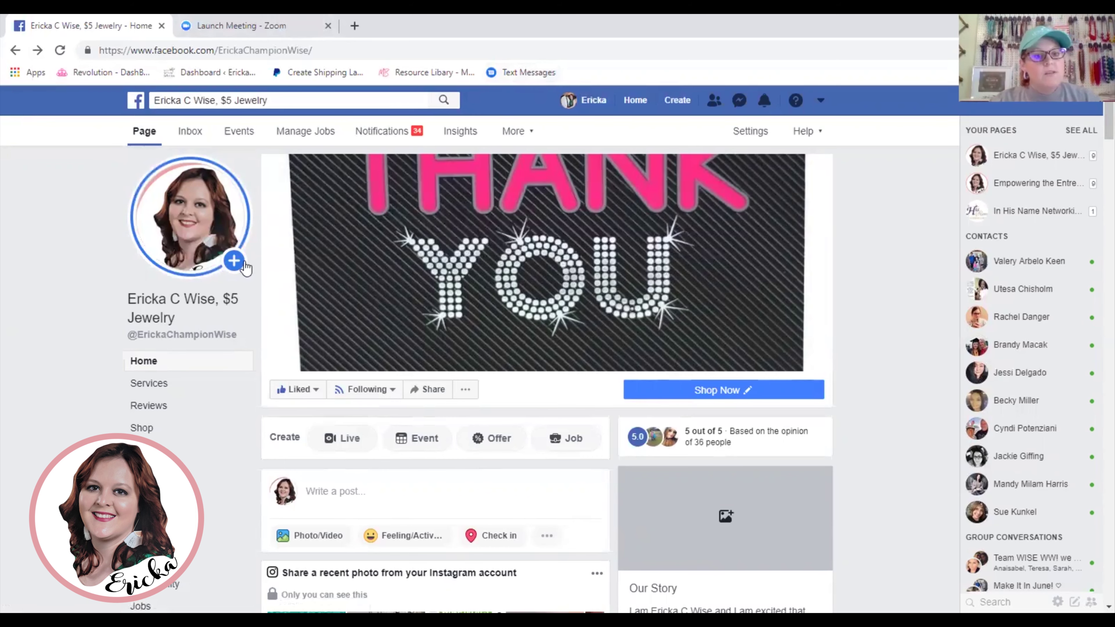
{"action": "left_click", "coordinate": [234, 261]}
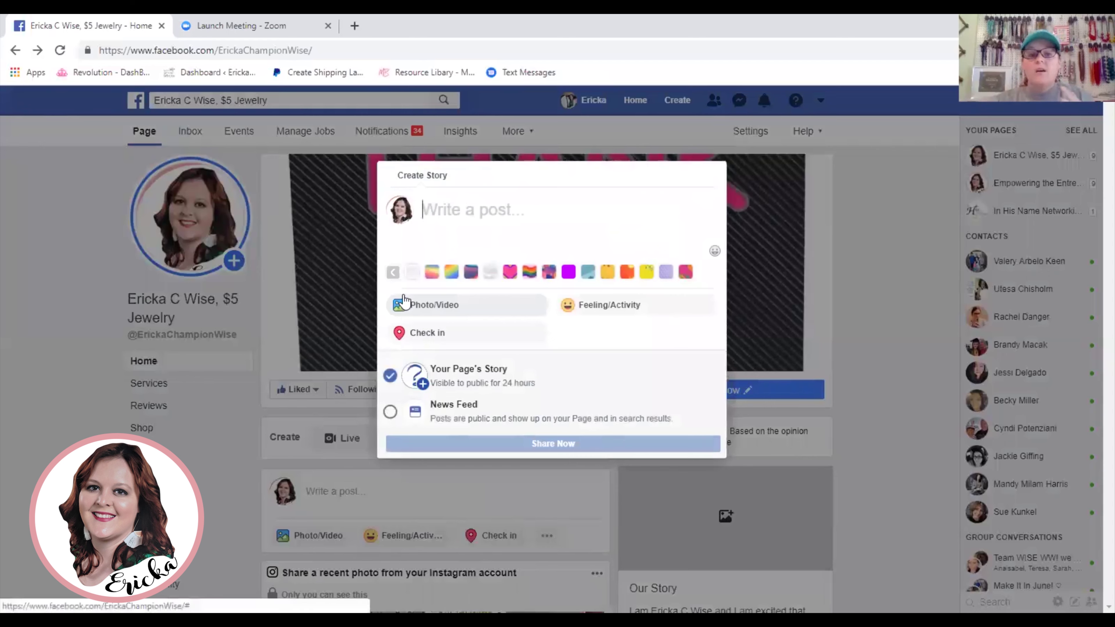
Step: Bring up the Photo/Video options in a fresh Create Story dialog after reopening it
{"action": "left_click", "coordinate": [478, 309]}
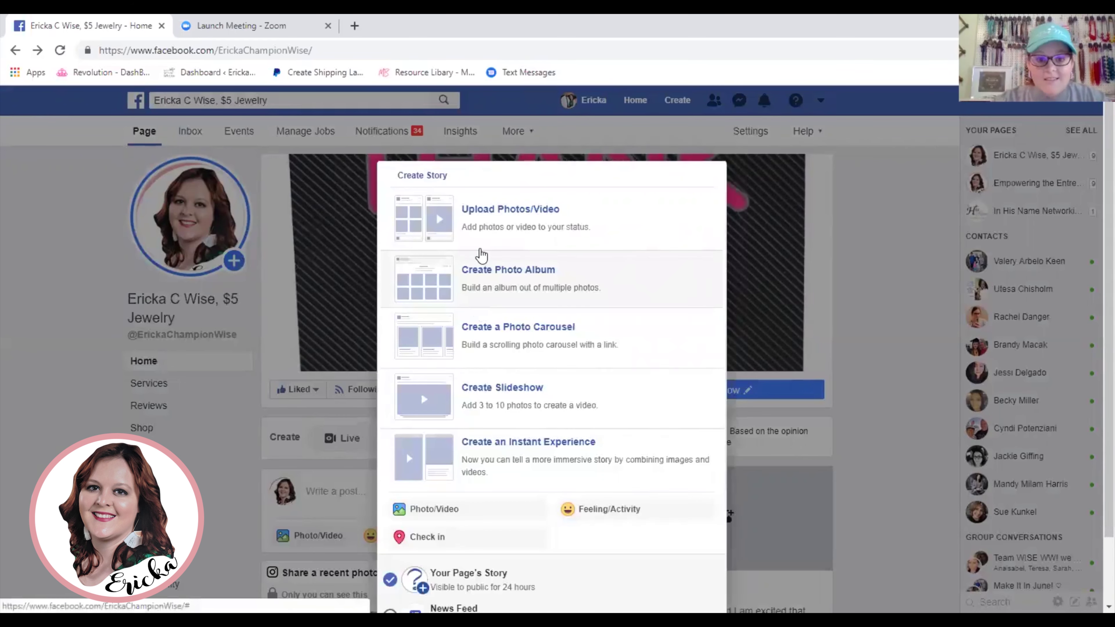
{"action": "left_click", "coordinate": [856, 215]}
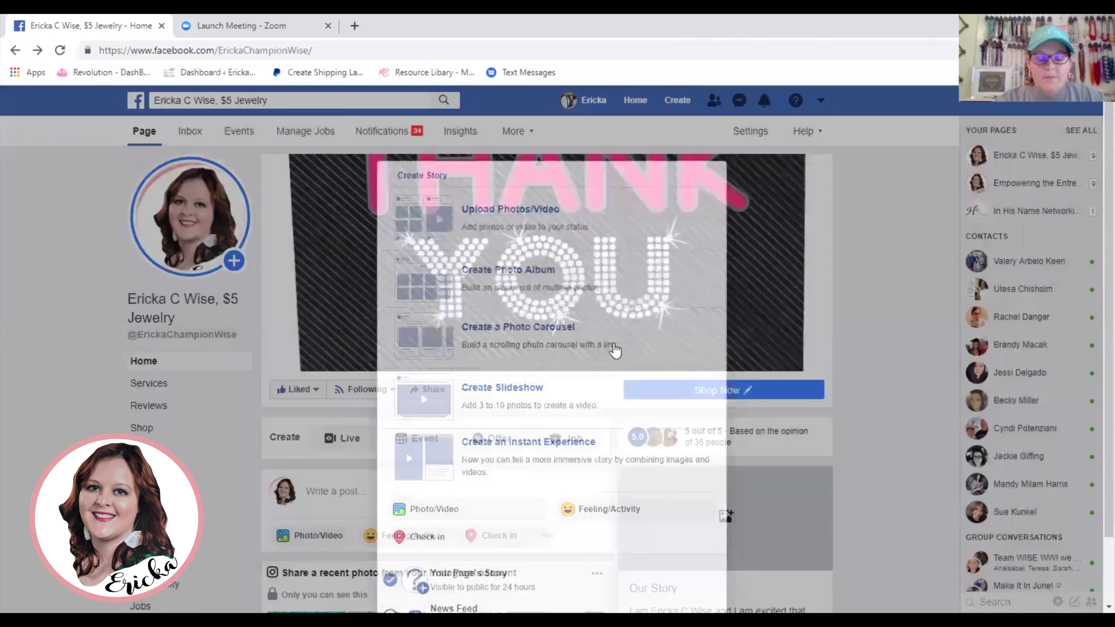
{"action": "left_click", "coordinate": [236, 270]}
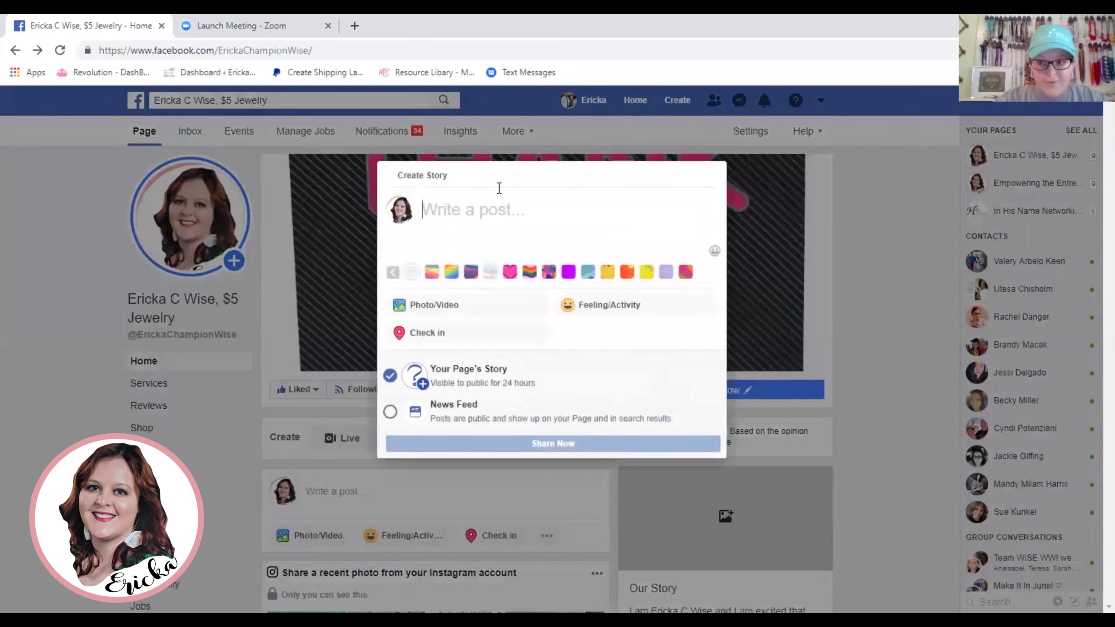
{"action": "left_click", "coordinate": [443, 308]}
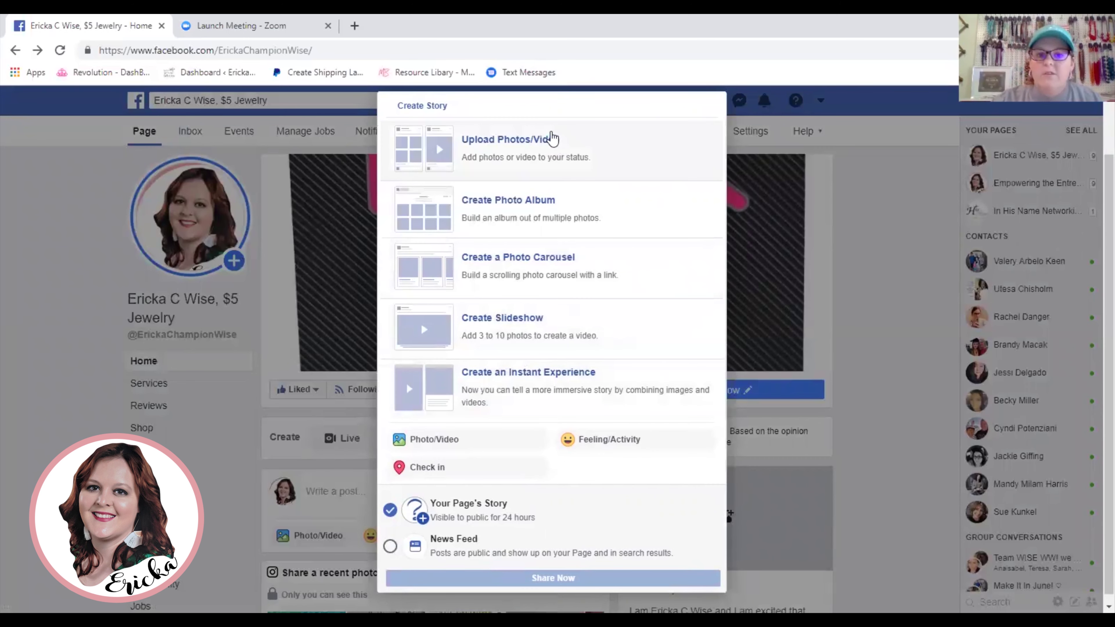
Step: Upload the dark gift box photo from the Desktop's Photos for Biz IG folder
{"action": "left_click", "coordinate": [522, 154]}
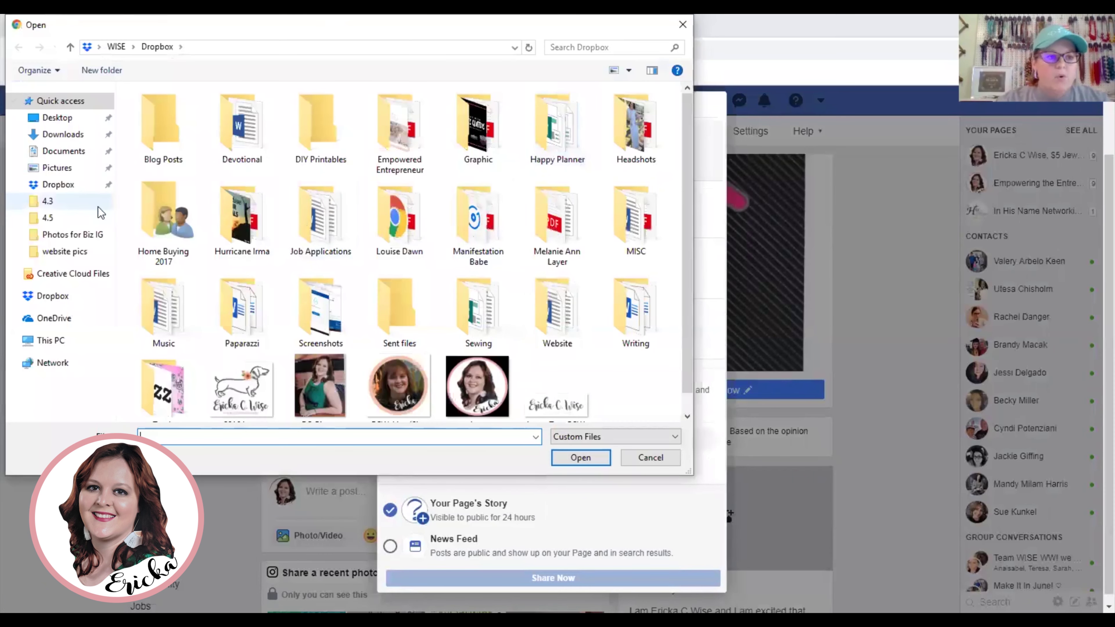
{"action": "left_click", "coordinate": [57, 117]}
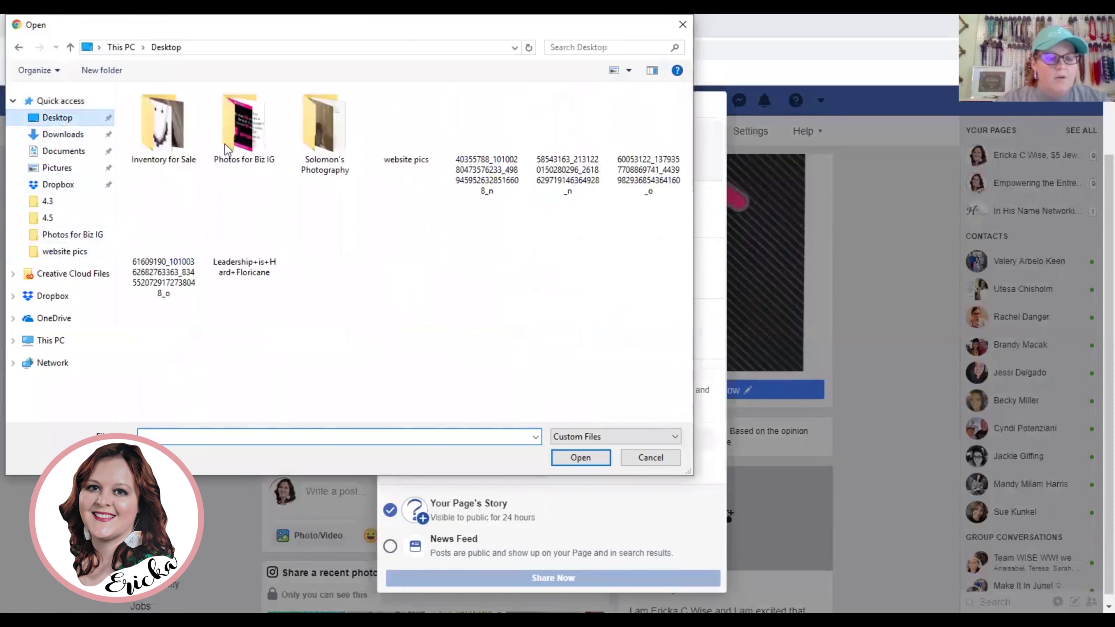
{"action": "double_click", "coordinate": [267, 140]}
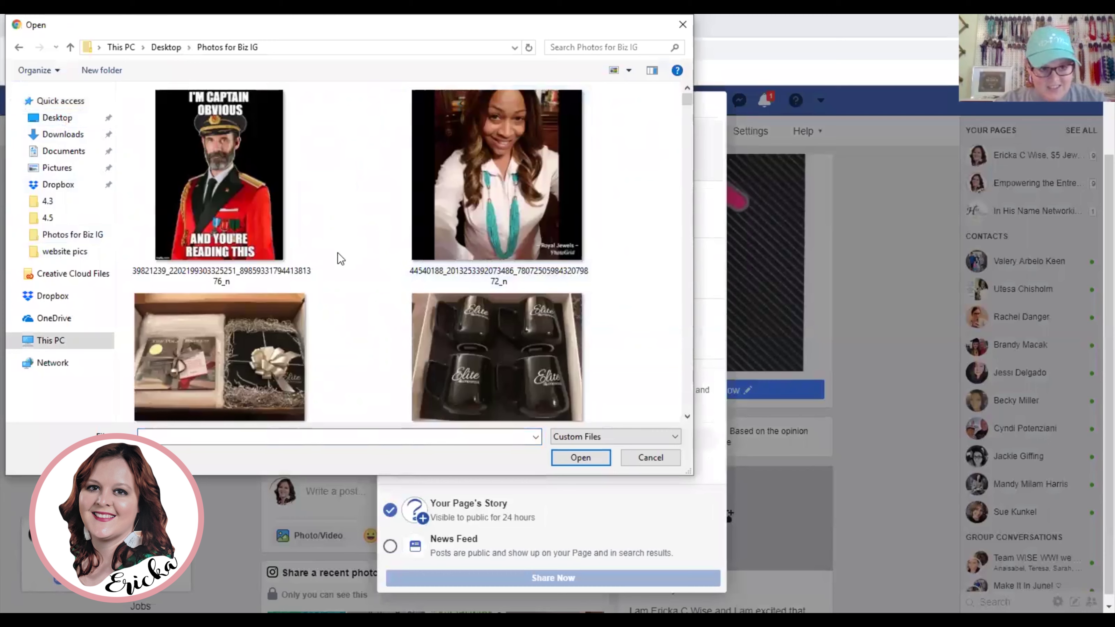
{"action": "scroll", "coordinate": [340, 259], "scroll_direction": "down", "scroll_amount": 1}
{"action": "scroll", "coordinate": [341, 259], "scroll_direction": "down", "scroll_amount": 5}
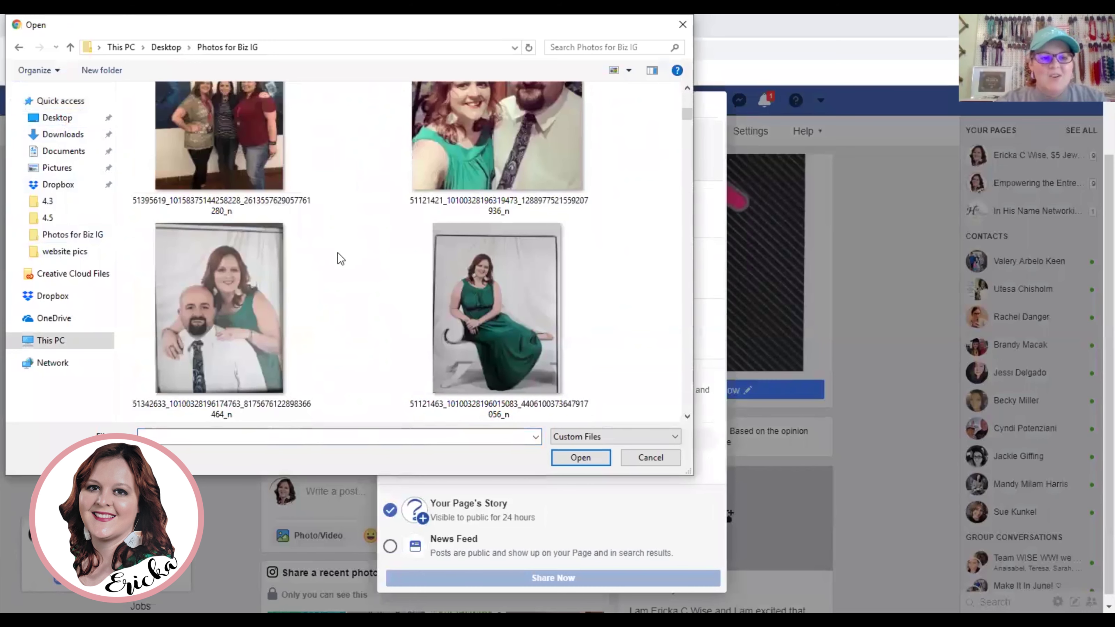
{"action": "scroll", "coordinate": [340, 259], "scroll_direction": "down", "scroll_amount": 3}
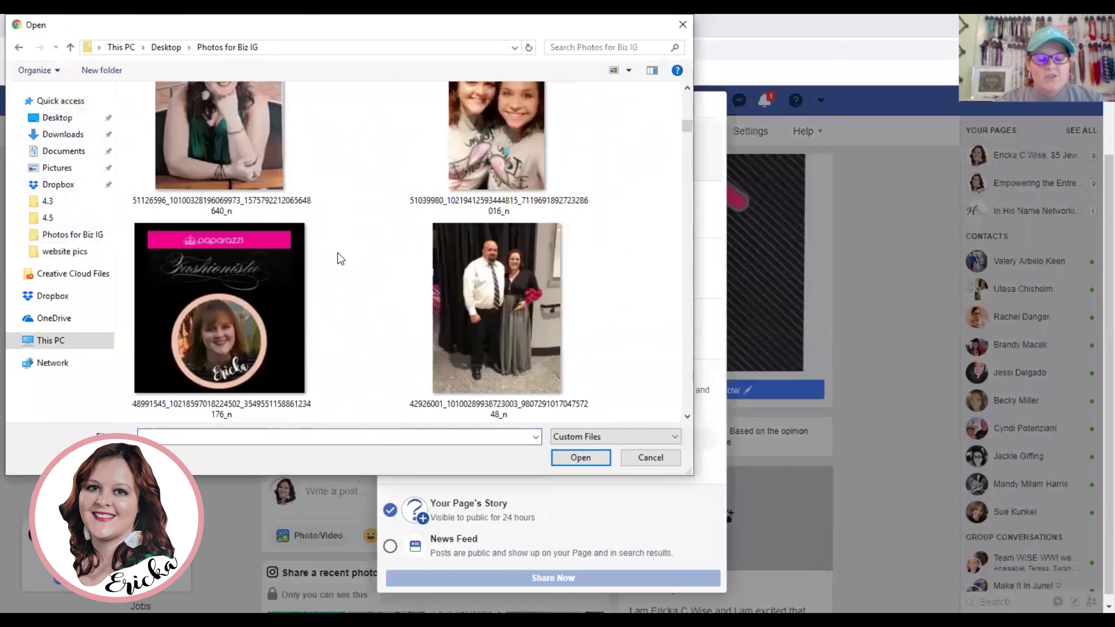
{"action": "scroll", "coordinate": [341, 259], "scroll_direction": "down", "scroll_amount": 3}
{"action": "scroll", "coordinate": [340, 259], "scroll_direction": "down", "scroll_amount": 4}
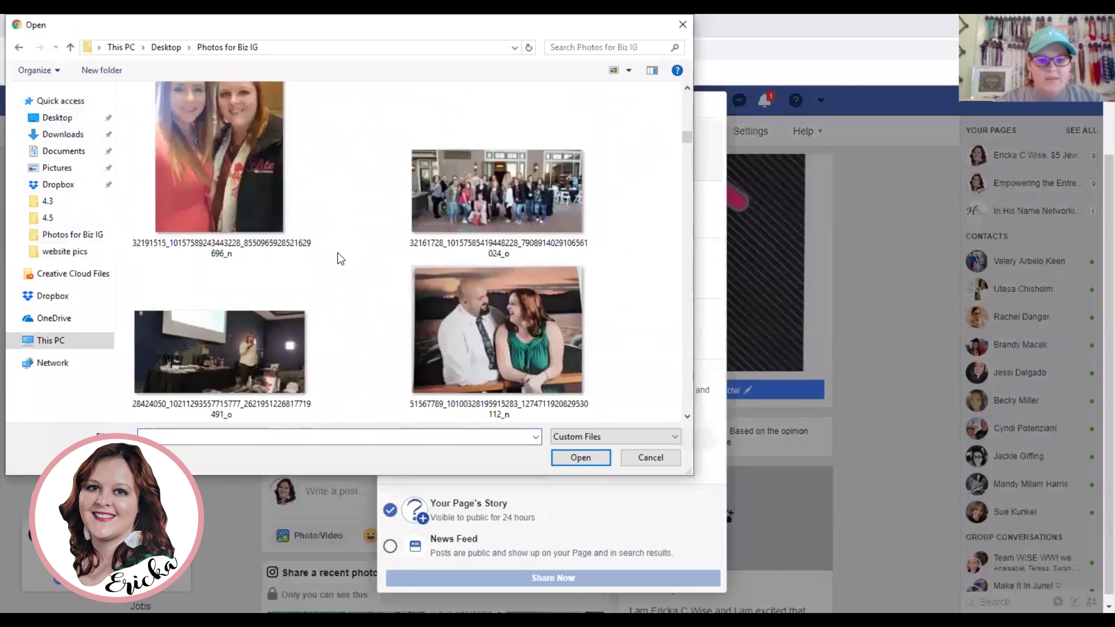
{"action": "scroll", "coordinate": [340, 258], "scroll_direction": "down", "scroll_amount": 2}
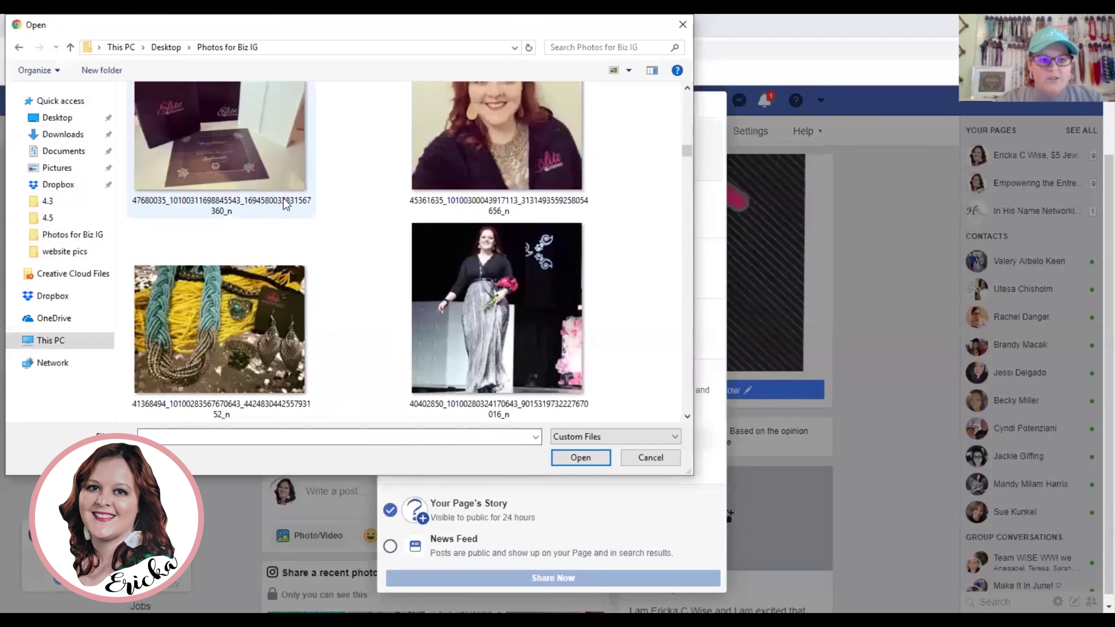
{"action": "left_click", "coordinate": [274, 182]}
{"action": "double_click", "coordinate": [274, 182]}
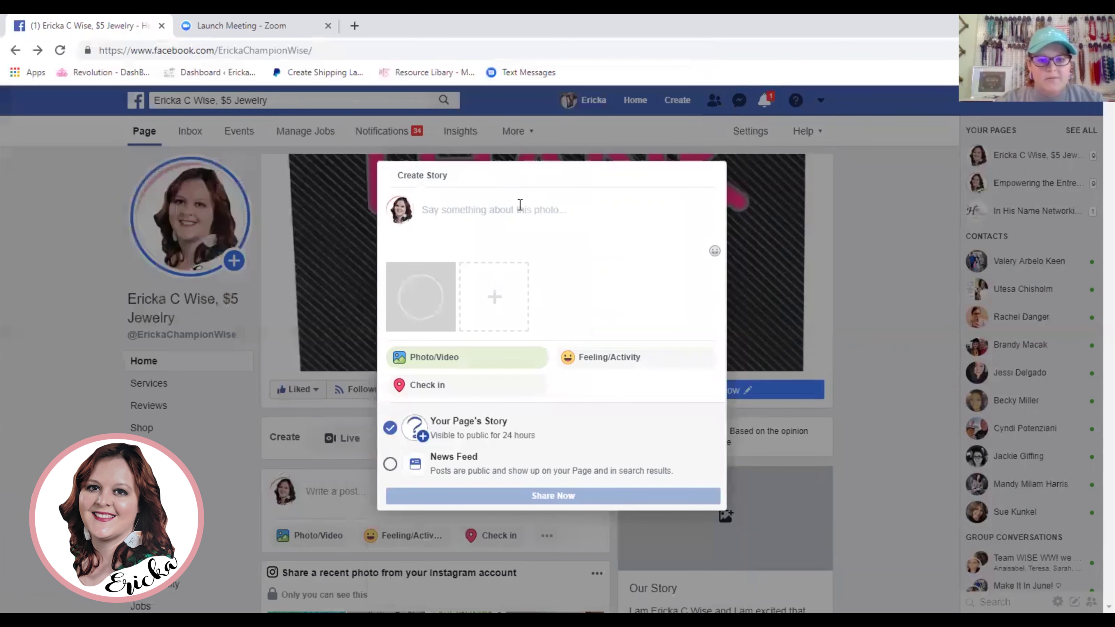
Step: Caption the photo '#fbf to that time when Paparazzi gave me an amazing iPad…Fashionista! I love a company that gives practical gifts <3'
{"action": "type", "text": "#fbf"}
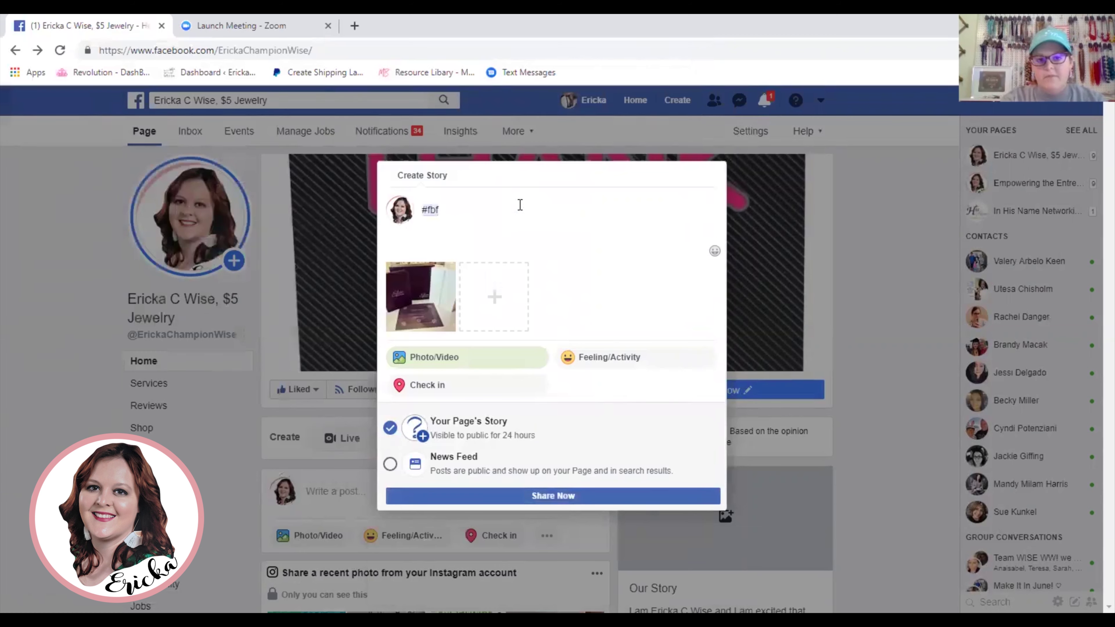
{"action": "type", "text": " to that ti"}
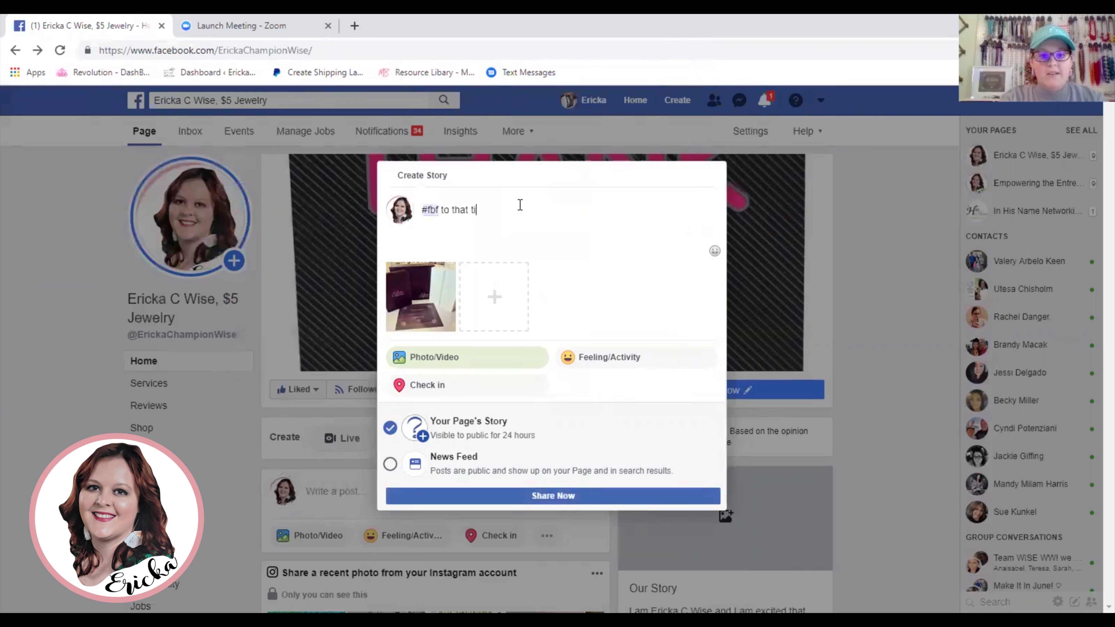
{"action": "type", "text": "me when Paparazz"}
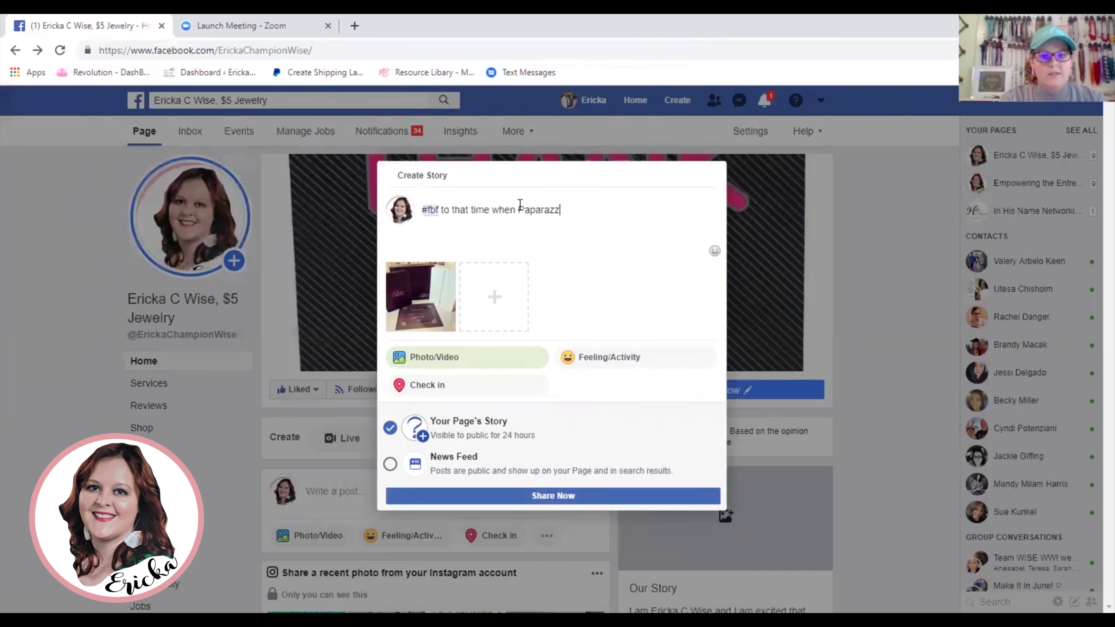
{"action": "type", "text": "i gave me an ama"}
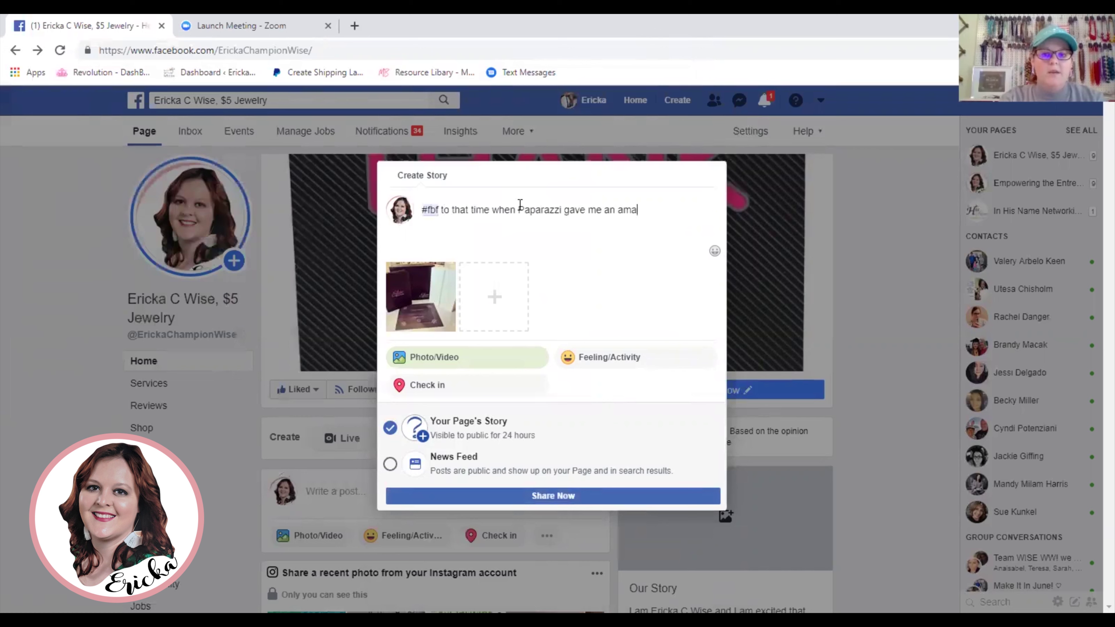
{"action": "type", "text": "zing l"}
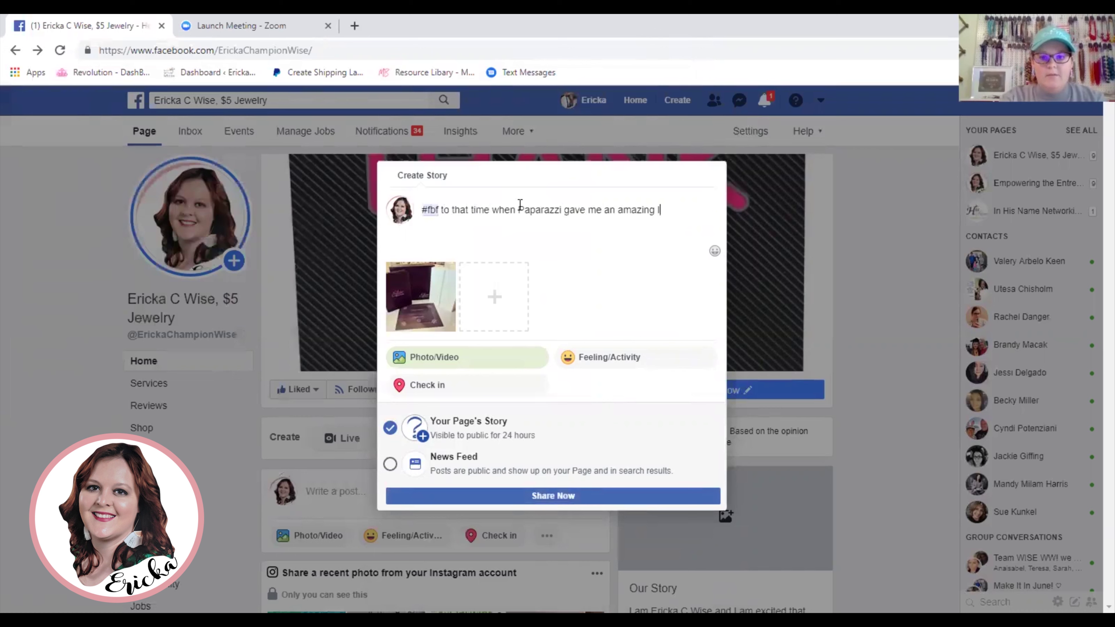
{"action": "key", "text": "BackSpace"}
{"action": "type", "text": "iPad"}
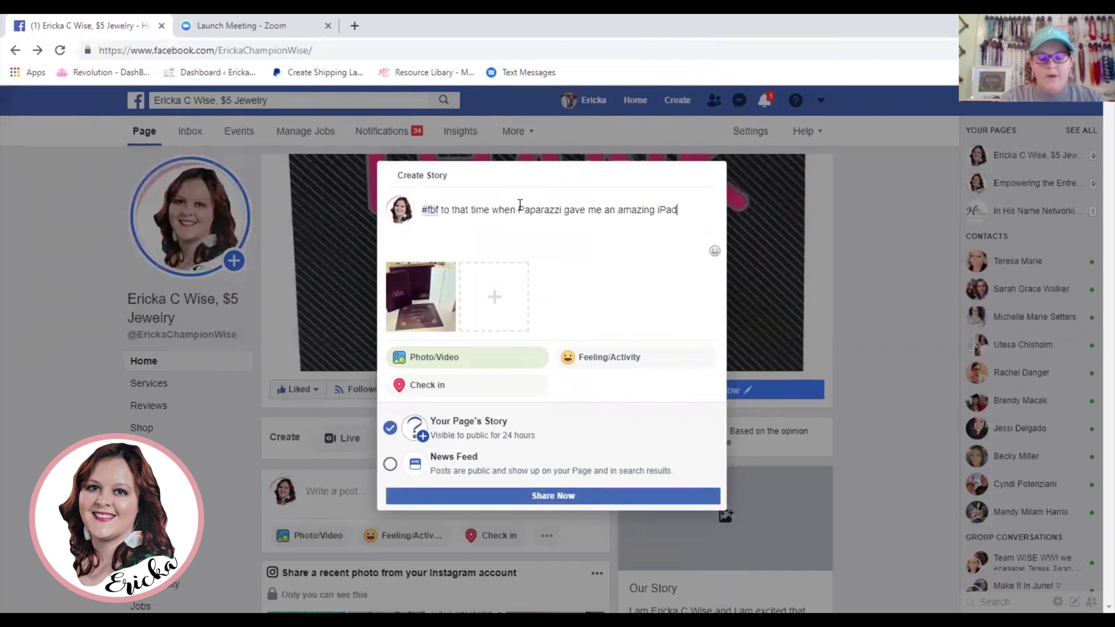
{"action": "type", "text": " for hitting a"}
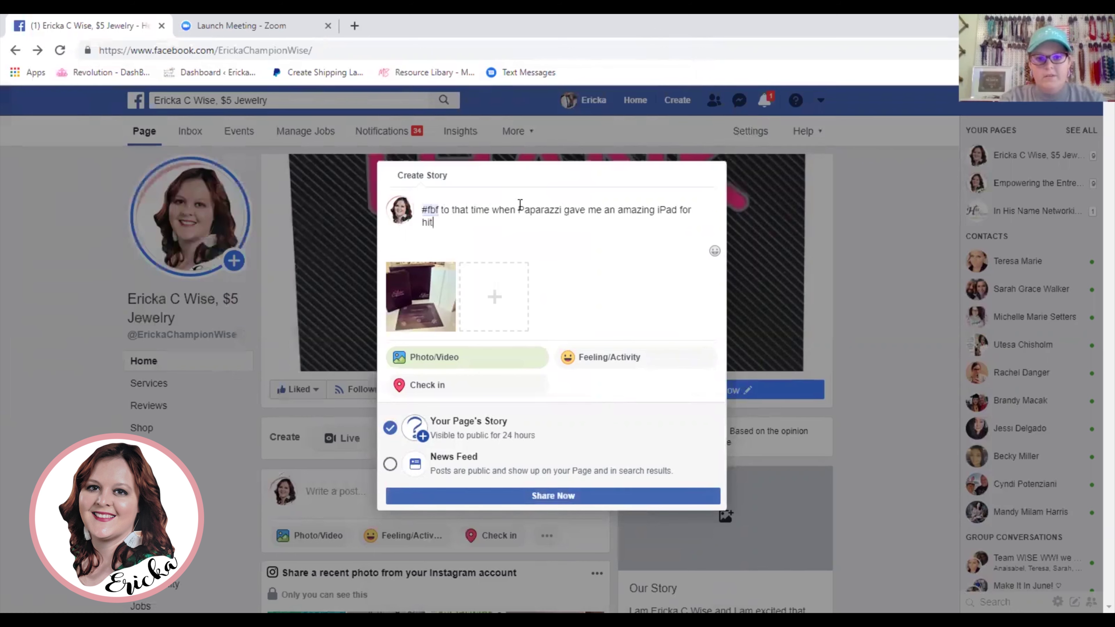
{"action": "key", "text": "BackSpace"}
{"action": "key", "text": "BackSpace"}
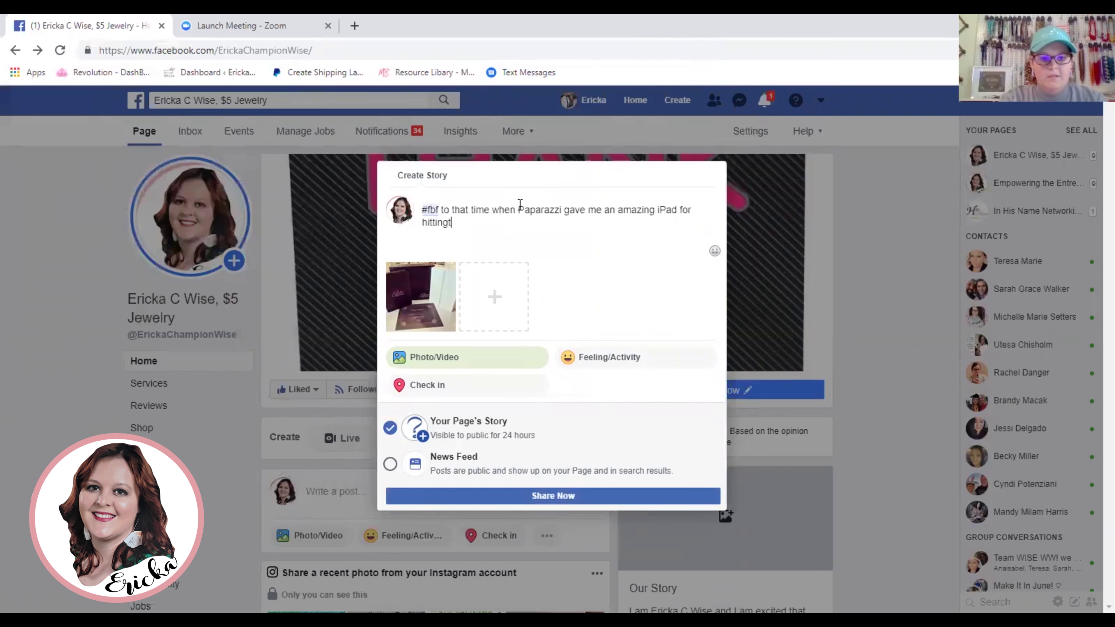
{"action": "type", "text": "the rank o"}
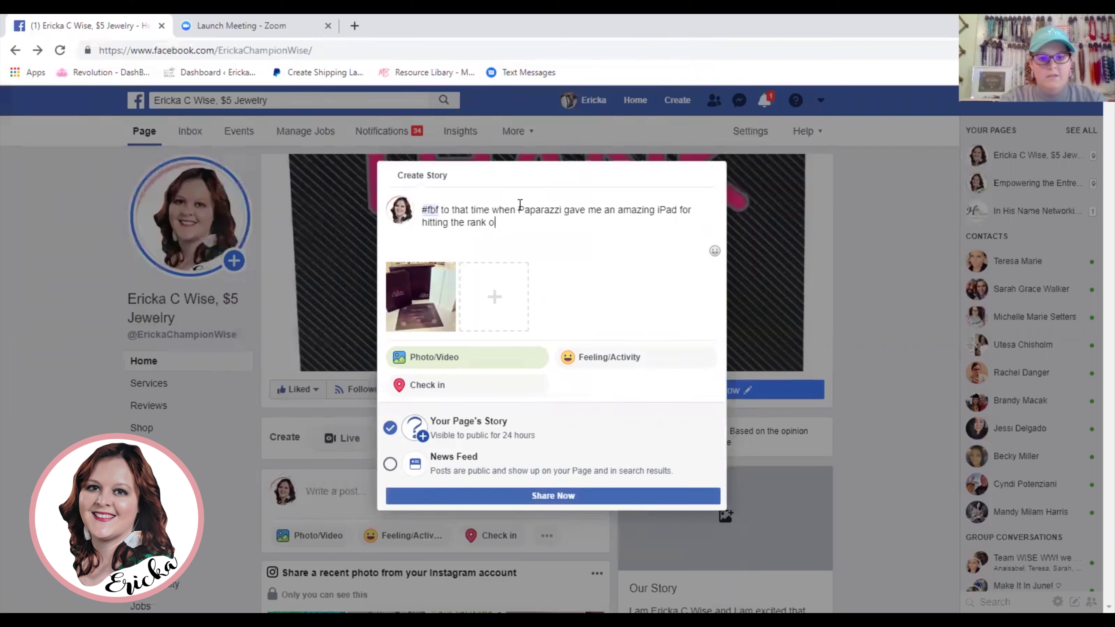
{"action": "type", "text": "f Fashionista!"}
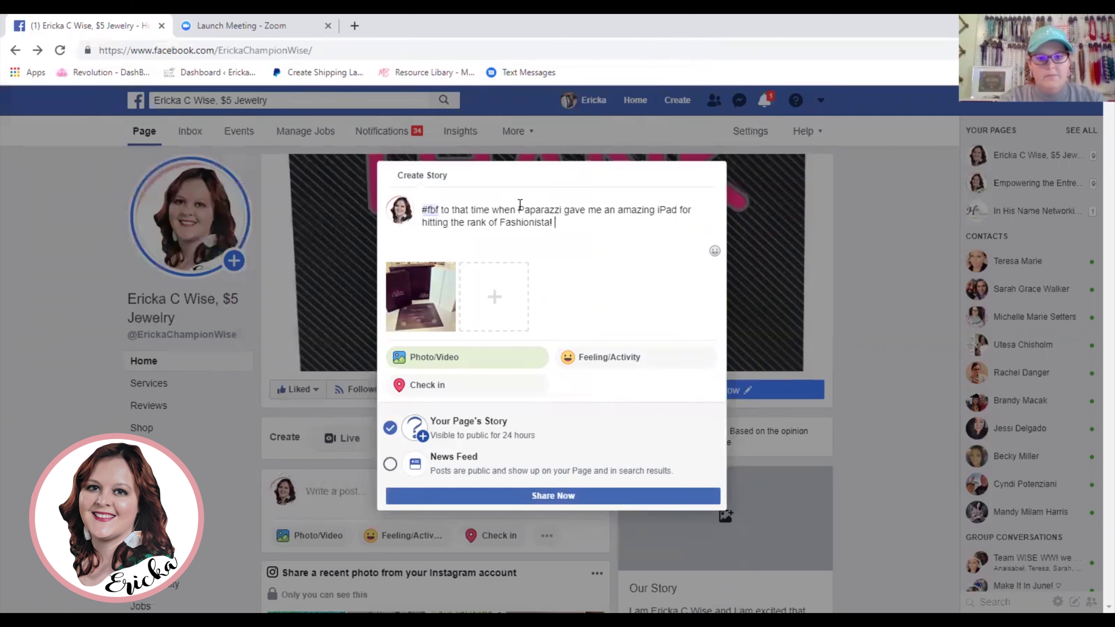
{"action": "key", "text": "Return"}
{"action": "type", "text": "I love a compan"}
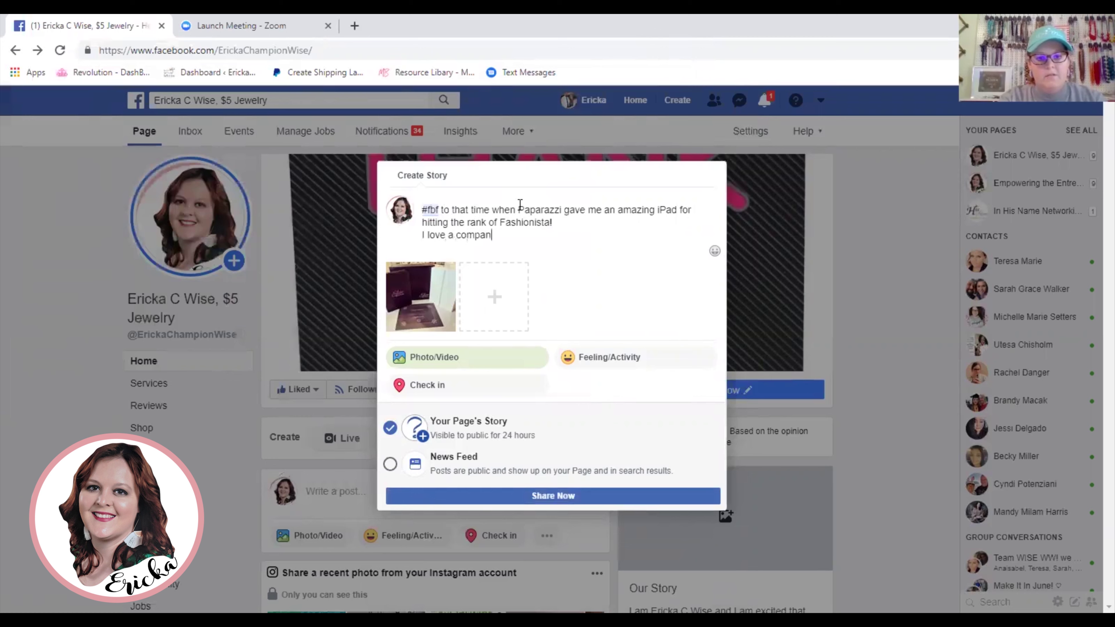
{"action": "type", "text": "y that gives prac"}
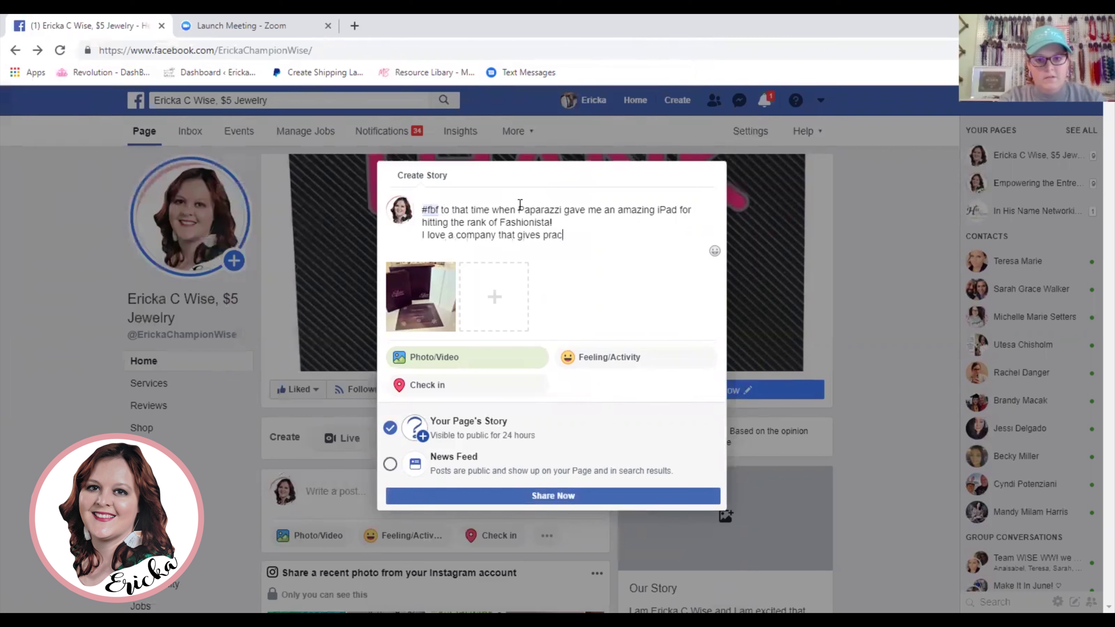
{"action": "type", "text": "tical gifts <3"}
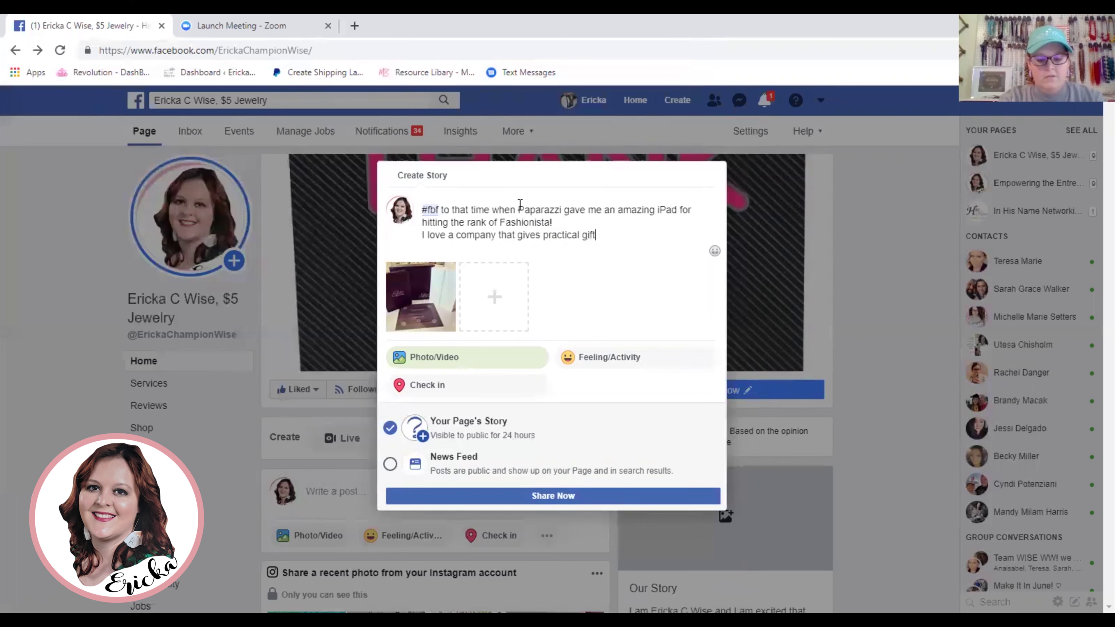
Step: Add the website's .com address on a new line below the caption
{"action": "key", "text": "Return"}
{"action": "key", "text": "Return"}
{"action": "type", "text": "erickacwisec."}
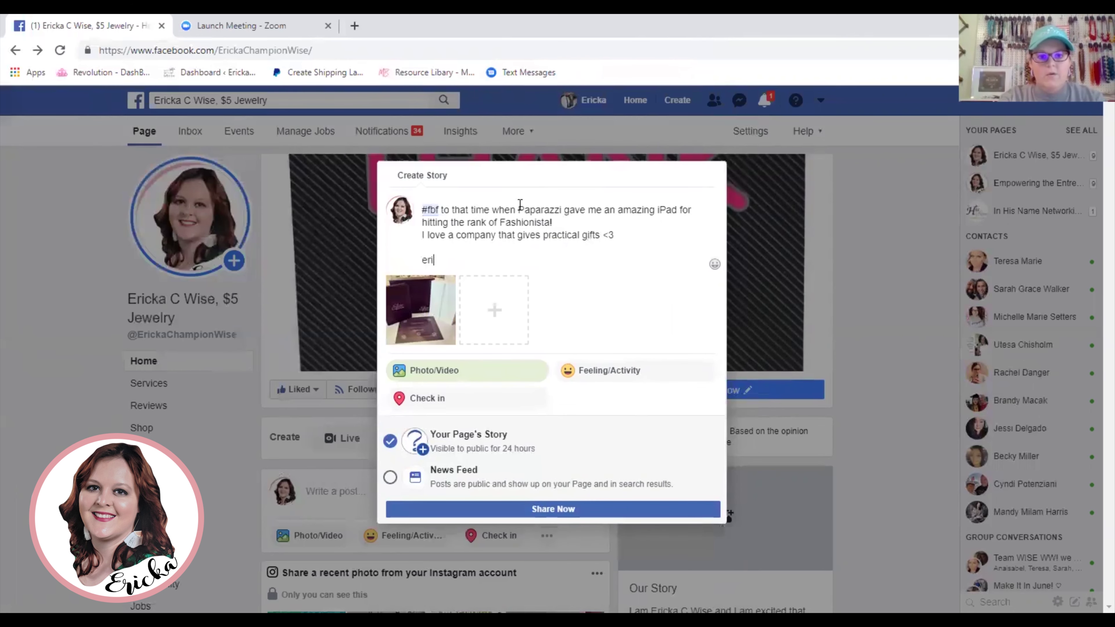
{"action": "key", "text": "BackSpace"}
{"action": "key", "text": "BackSpace"}
{"action": "type", "text": ".com"}
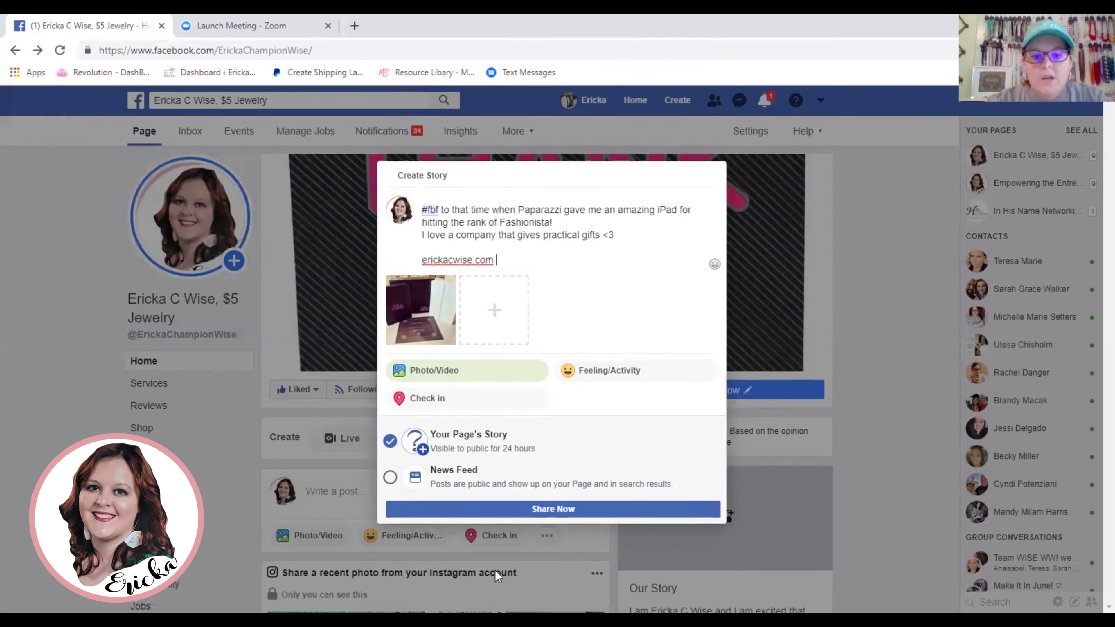